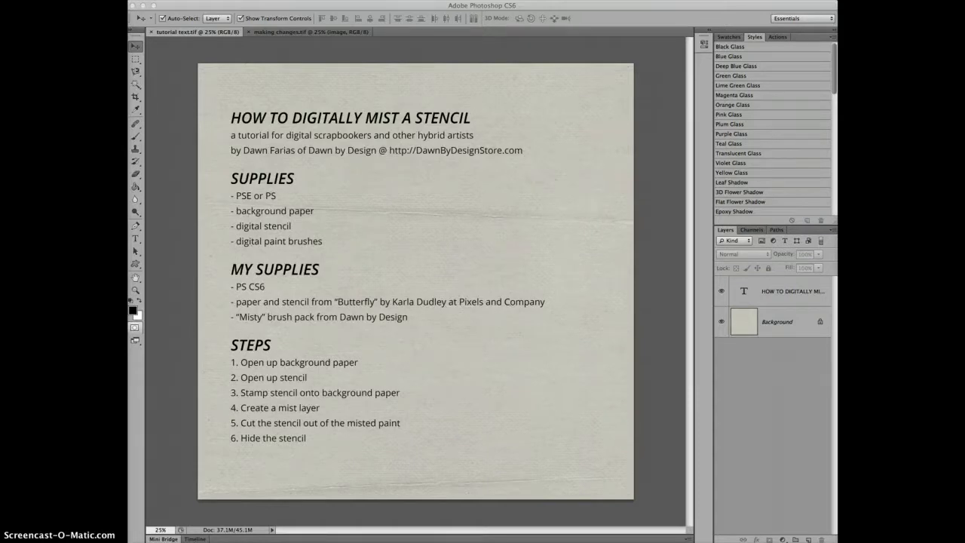
Delete the tutorial text layer so only the background paper remains.
click(785, 296)
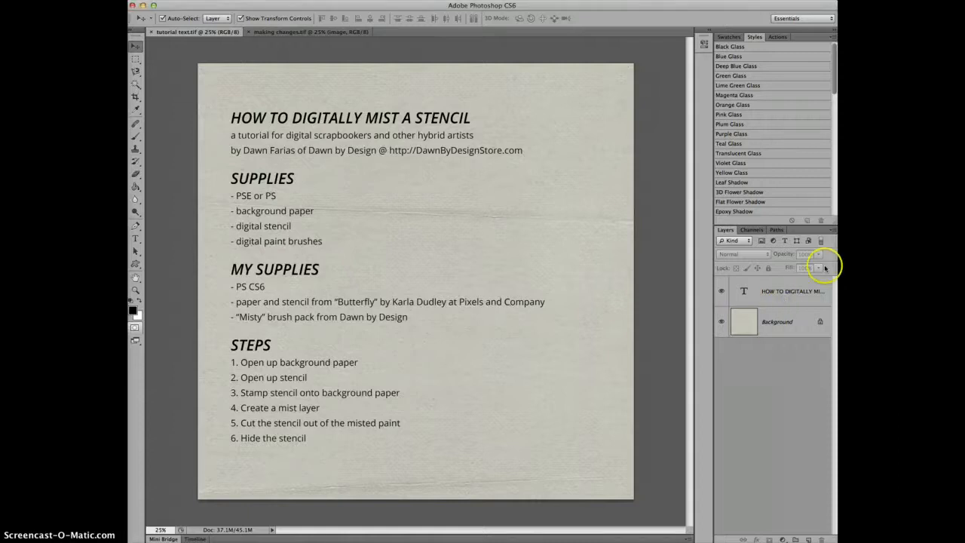
click(792, 291)
key(Delete)
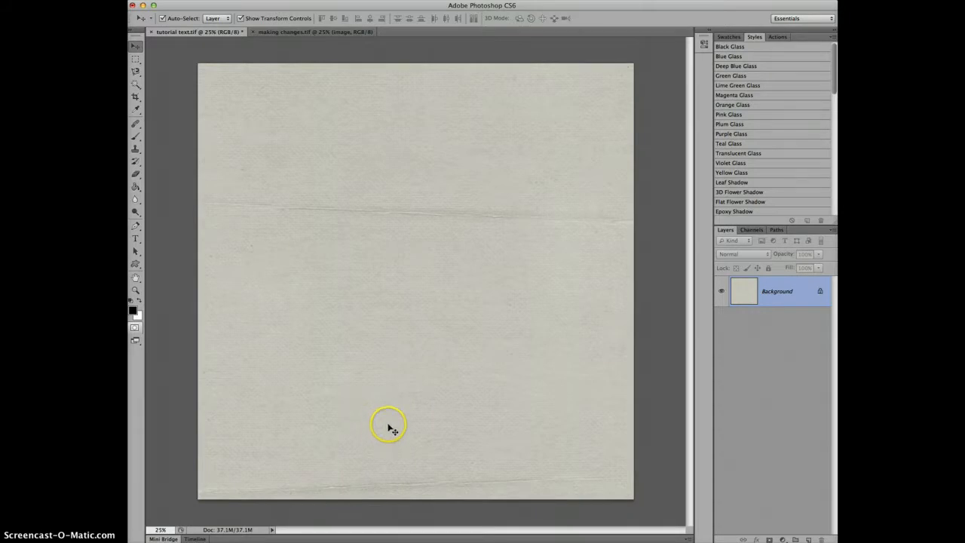
Stamp the butterfly stencil in black near the middle of the paper on a new layer, using the Brush tool.
key(b)
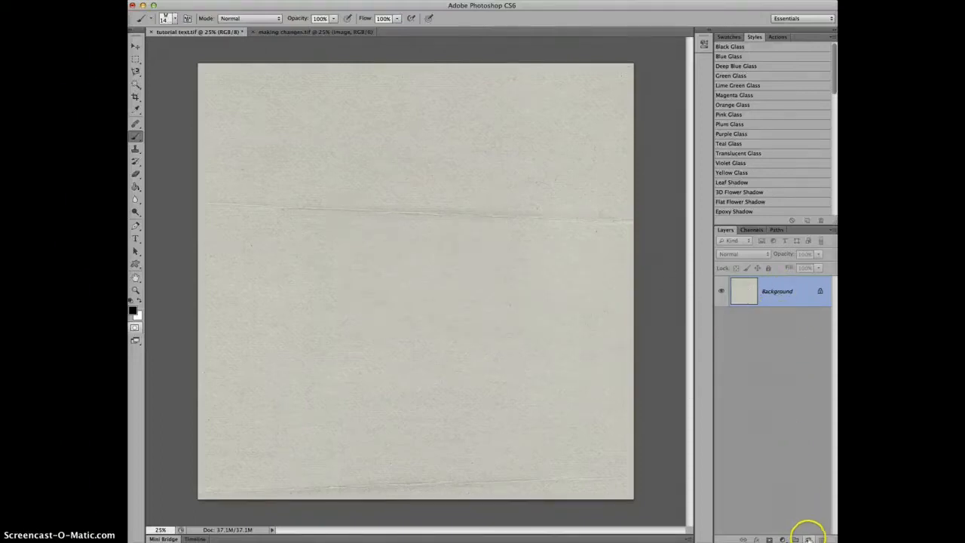
click(808, 539)
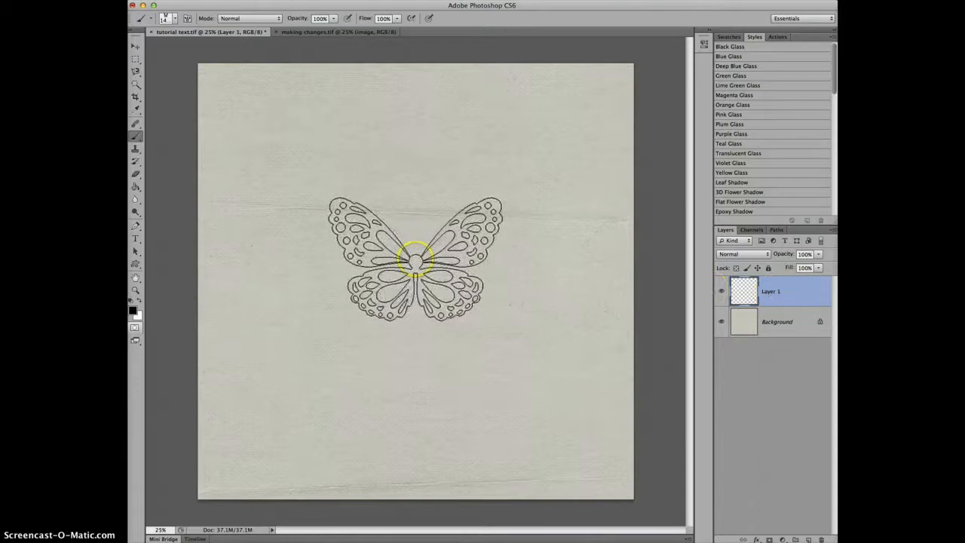
click(415, 261)
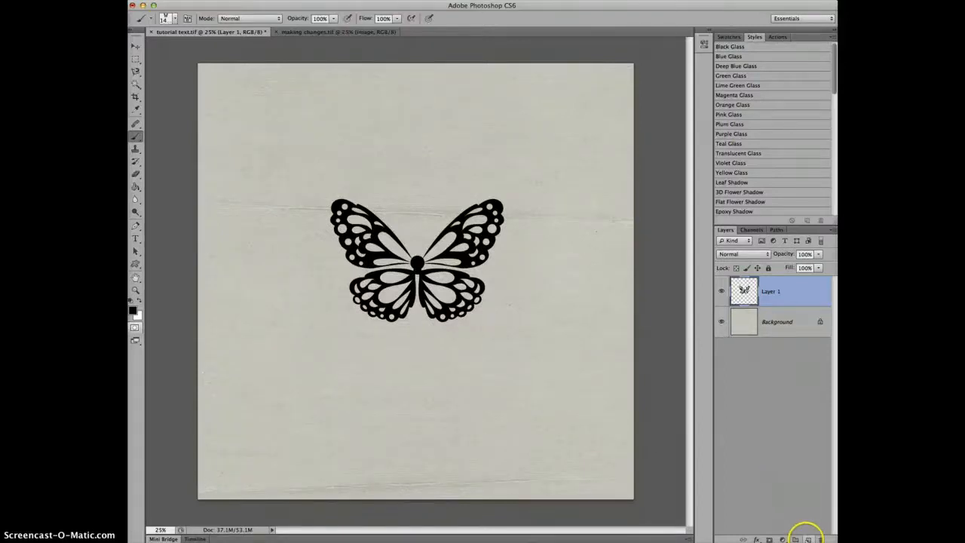
Add an empty layer above the butterfly stencil and set the foreground color to a soft red.
click(807, 539)
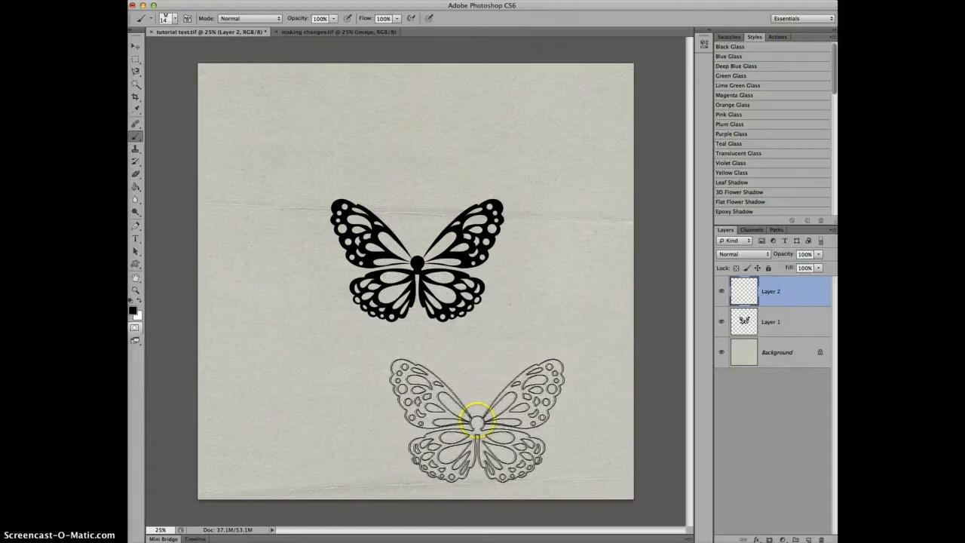
click(134, 309)
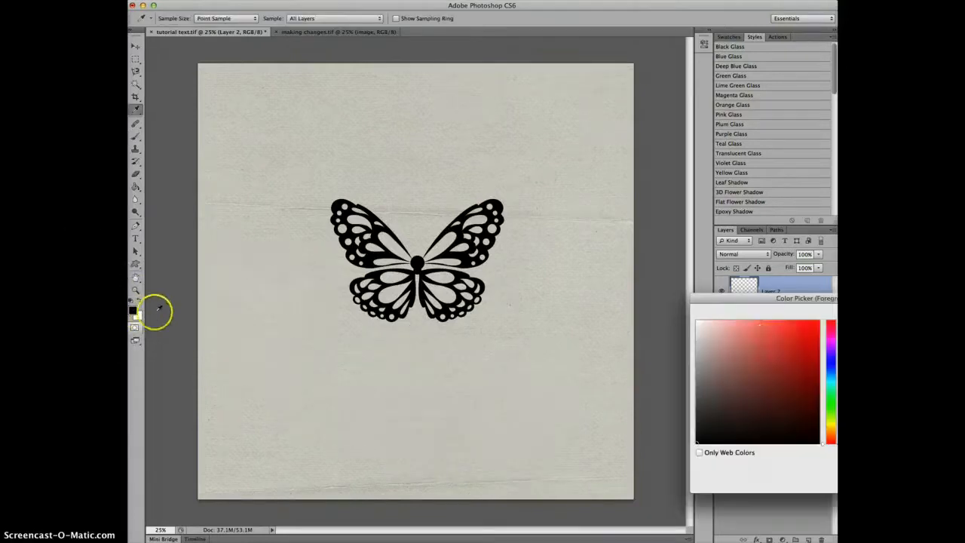
drag(786, 370, 769, 339)
key(Return)
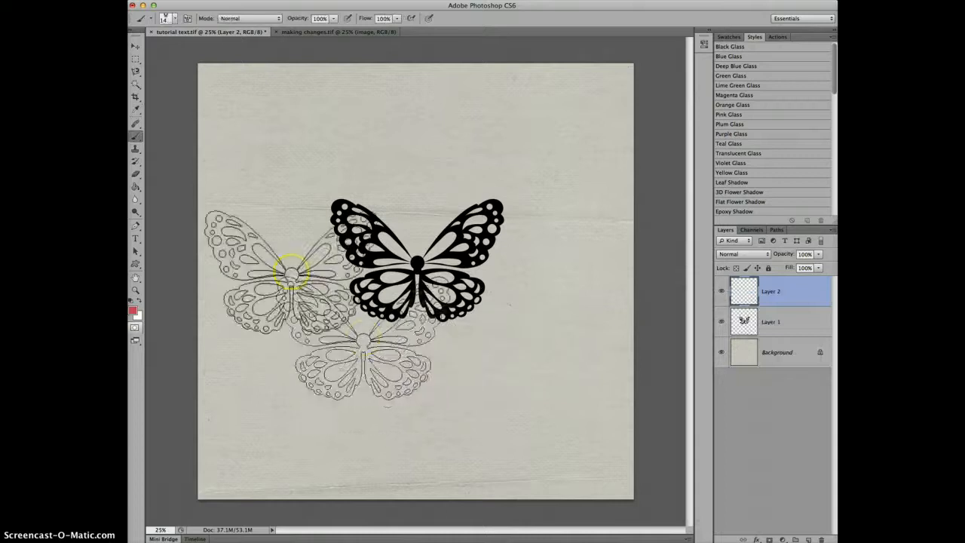
Choose a large paint-splatter brush preset for misting.
click(169, 18)
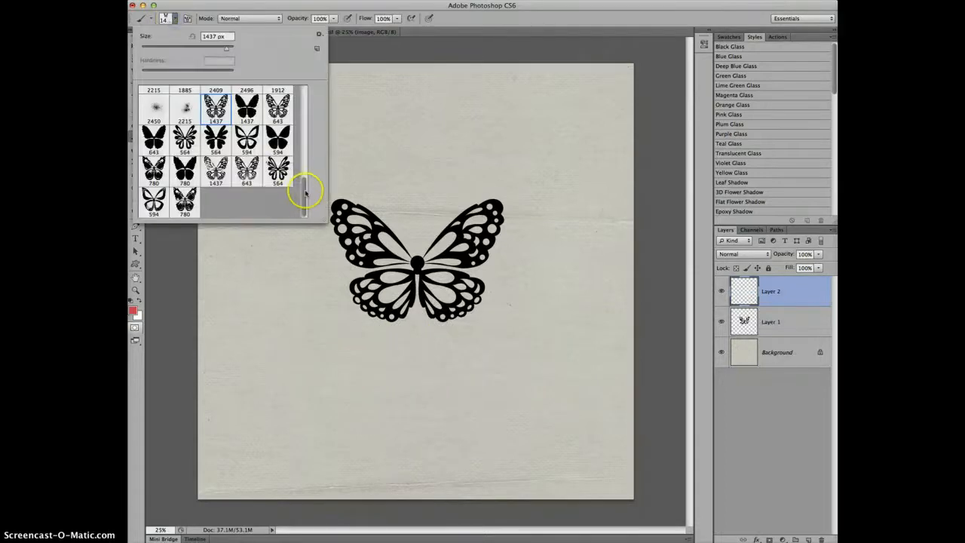
drag(304, 194, 304, 155)
double_click(211, 160)
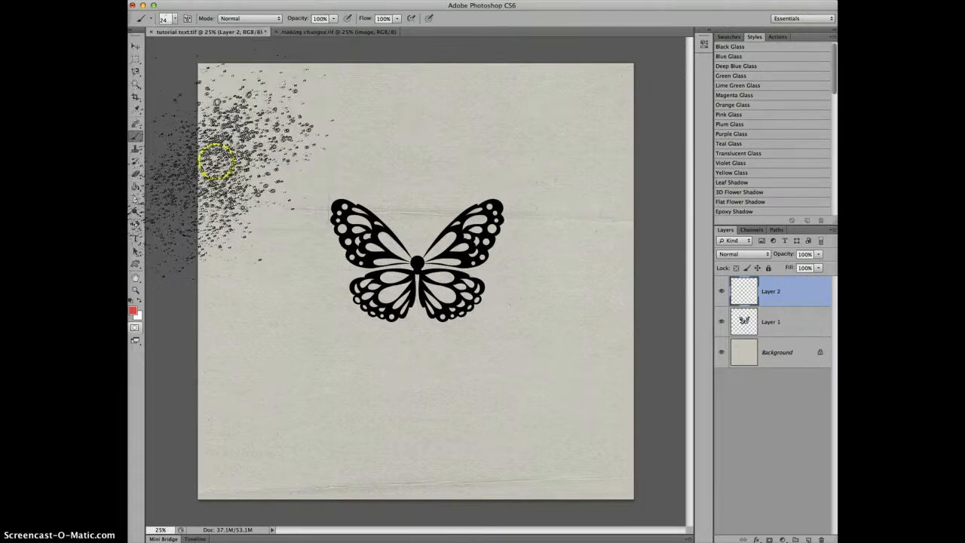
click(415, 260)
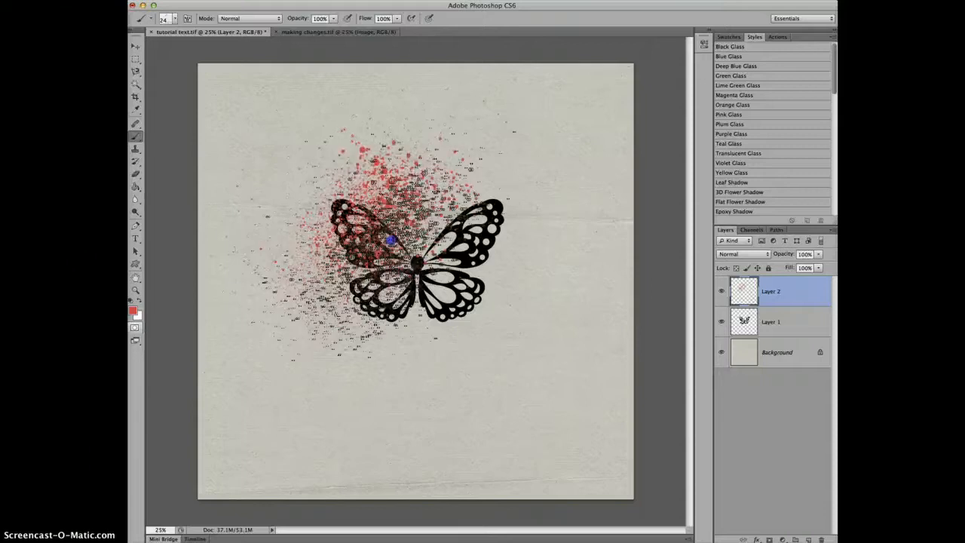
mouse_move(391, 240)
mouse_down()
mouse_move(445, 290)
mouse_move(474, 298)
mouse_move(420, 309)
mouse_move(377, 280)
mouse_move(422, 211)
mouse_move(470, 235)
mouse_move(470, 252)
mouse_move(351, 232)
mouse_move(427, 296)
mouse_up()
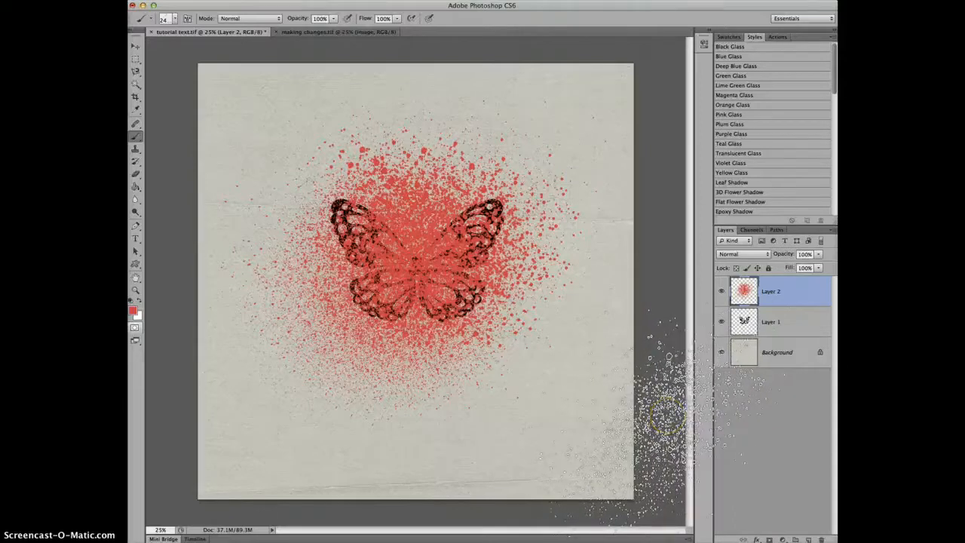
key(Delete)
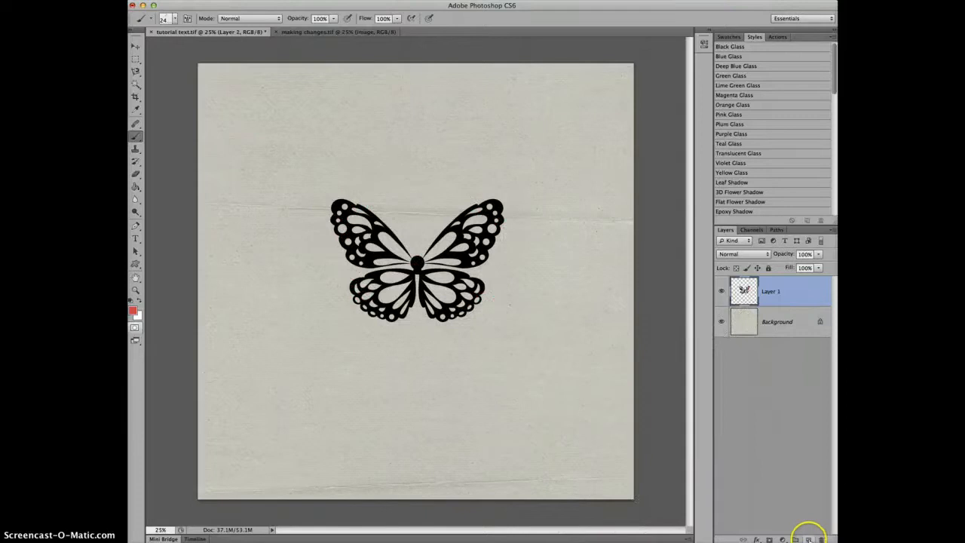
click(808, 540)
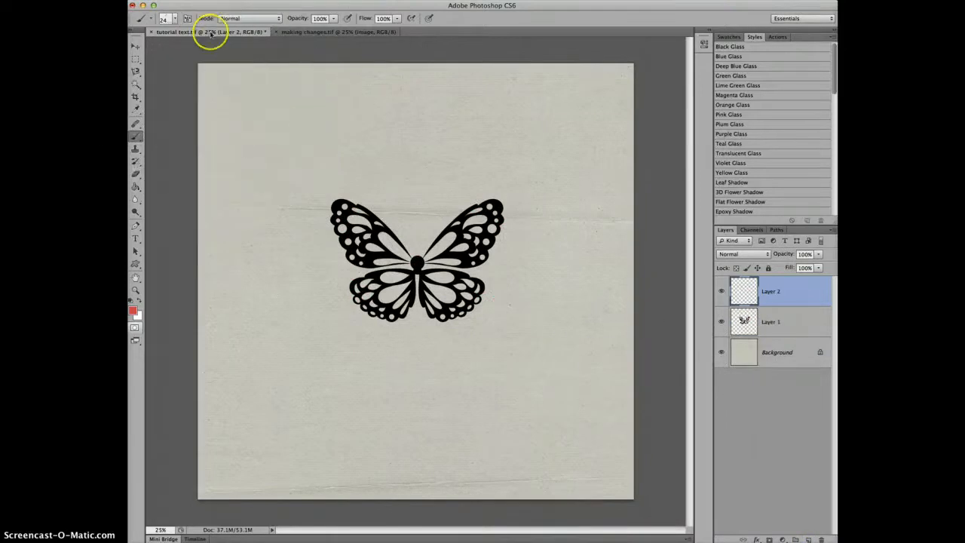
Turn on Shape Dynamics for the splatter brush and close the brush settings.
click(188, 18)
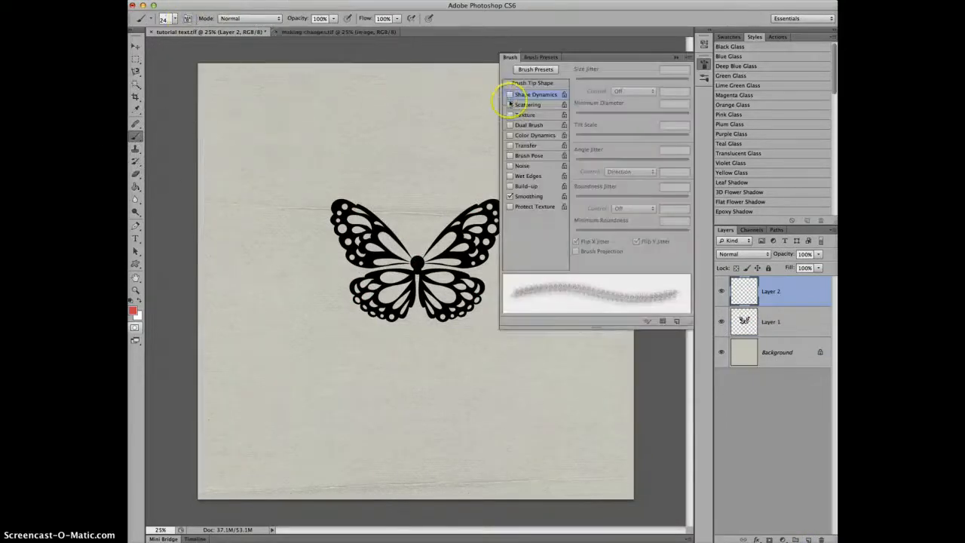
click(512, 96)
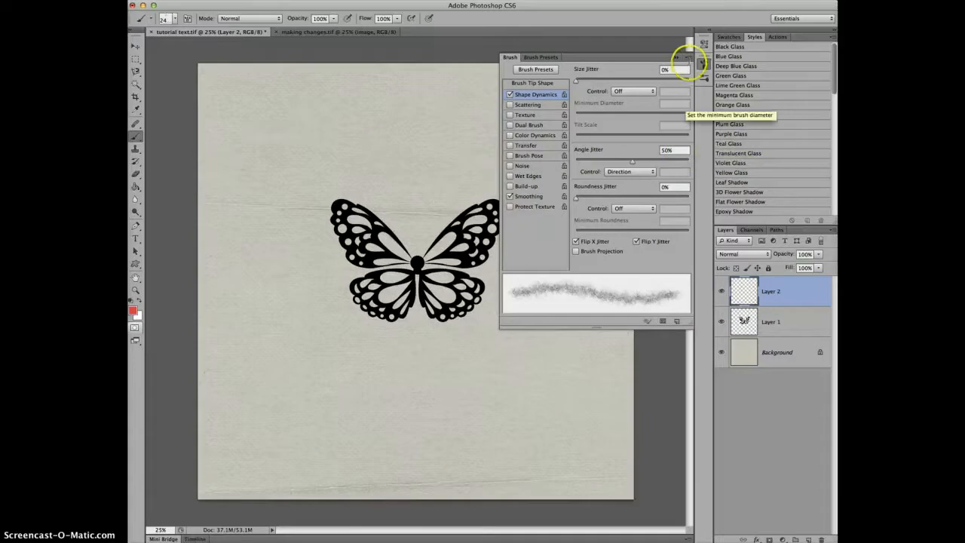
click(688, 58)
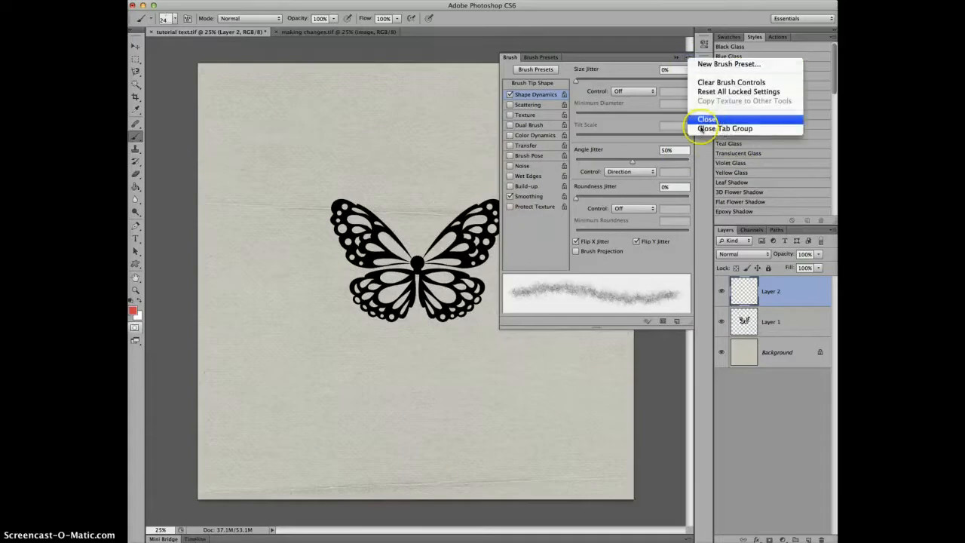
click(754, 127)
Paint overlapping red splatter mist over and around the whole butterfly on Layer 2, building up dense coverage.
drag(452, 188, 439, 244)
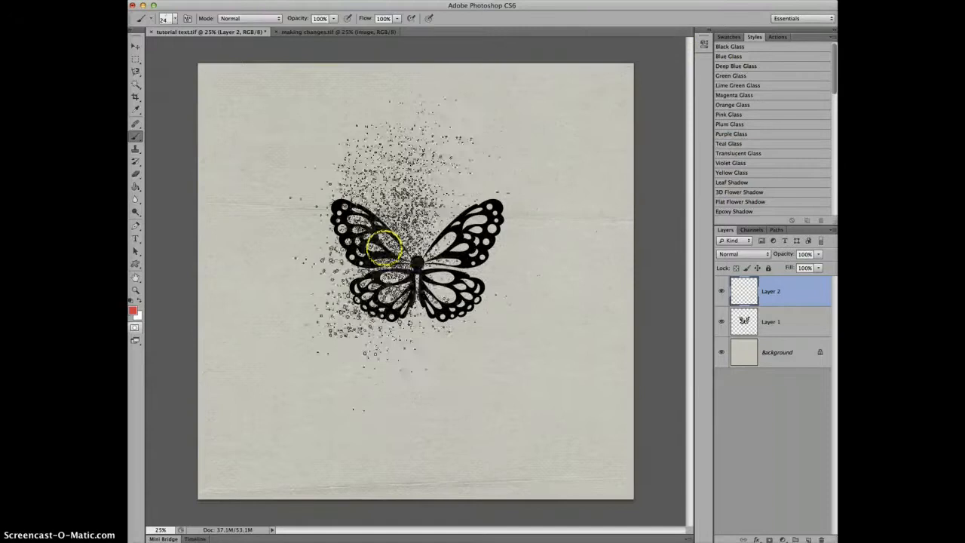
mouse_move(362, 245)
mouse_down()
mouse_move(406, 259)
mouse_move(424, 290)
mouse_move(470, 236)
mouse_move(452, 203)
mouse_move(415, 271)
mouse_move(386, 296)
mouse_move(346, 221)
mouse_move(453, 224)
mouse_move(465, 276)
mouse_move(460, 306)
mouse_move(383, 309)
mouse_up()
click(332, 223)
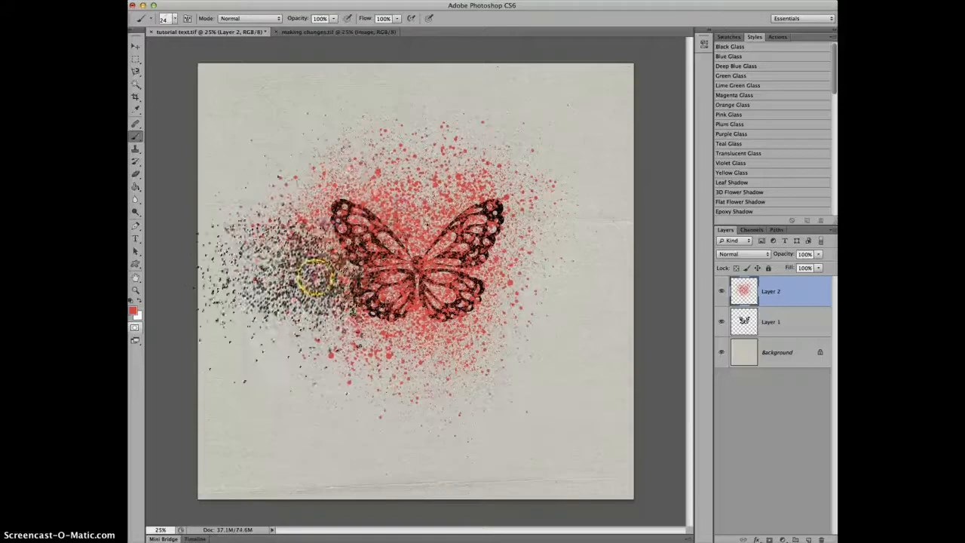
click(323, 283)
click(462, 178)
click(497, 277)
click(407, 306)
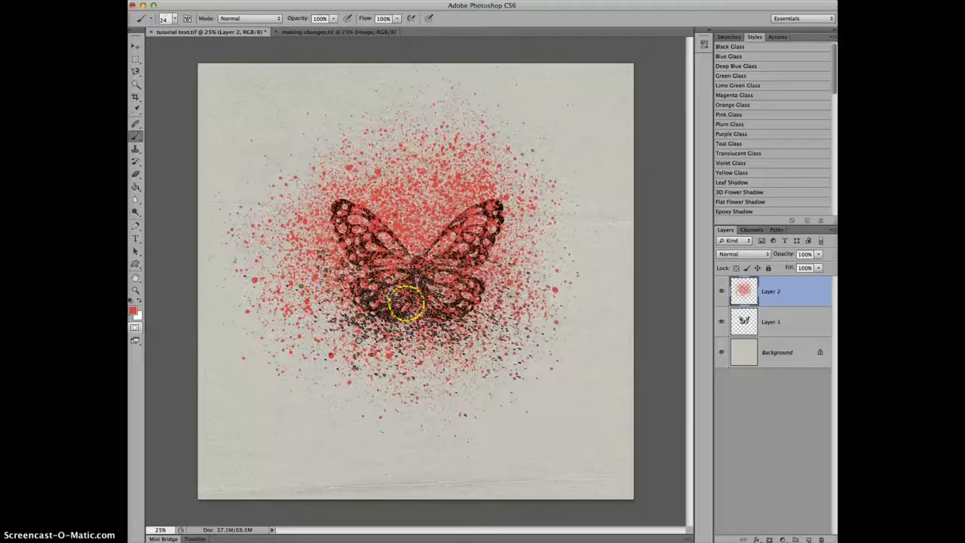
click(379, 293)
click(387, 225)
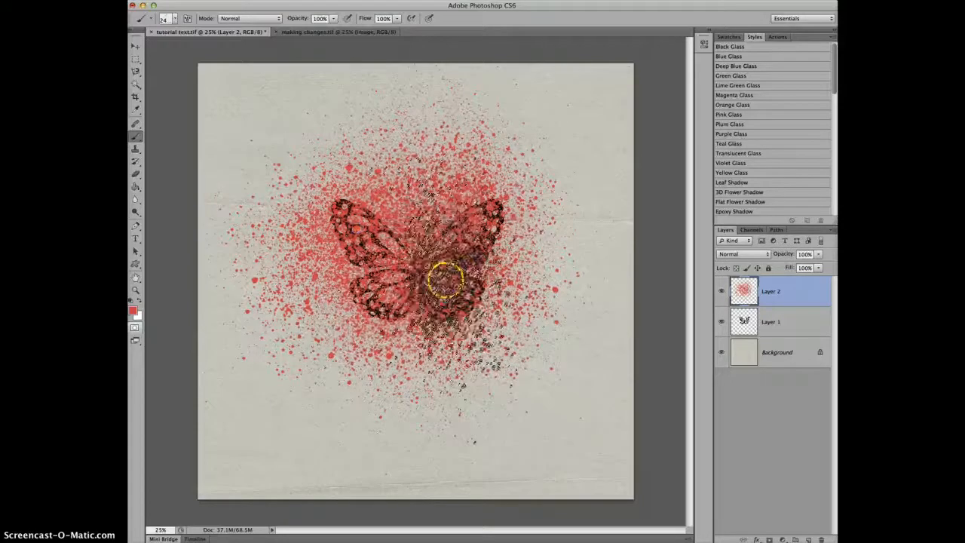
click(459, 287)
click(351, 233)
click(455, 224)
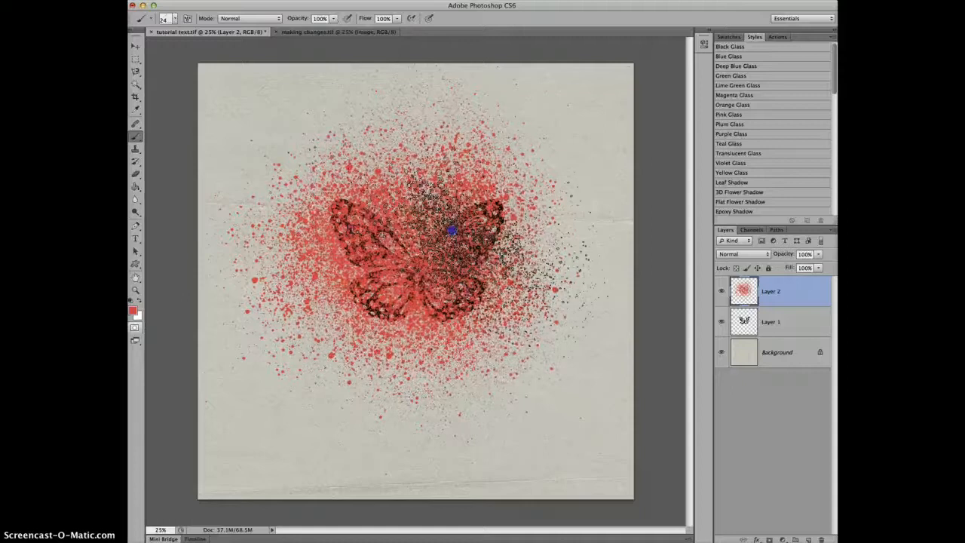
click(442, 276)
click(407, 280)
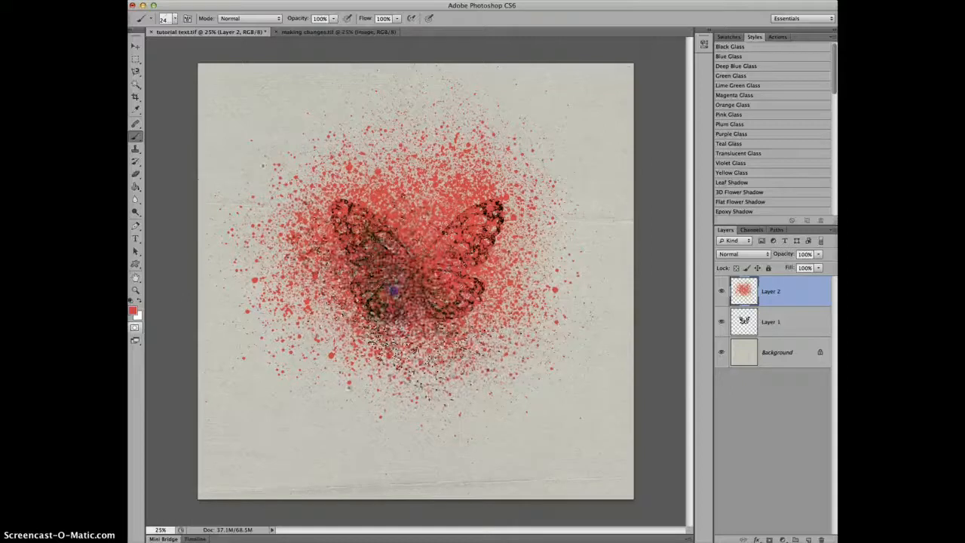
click(471, 222)
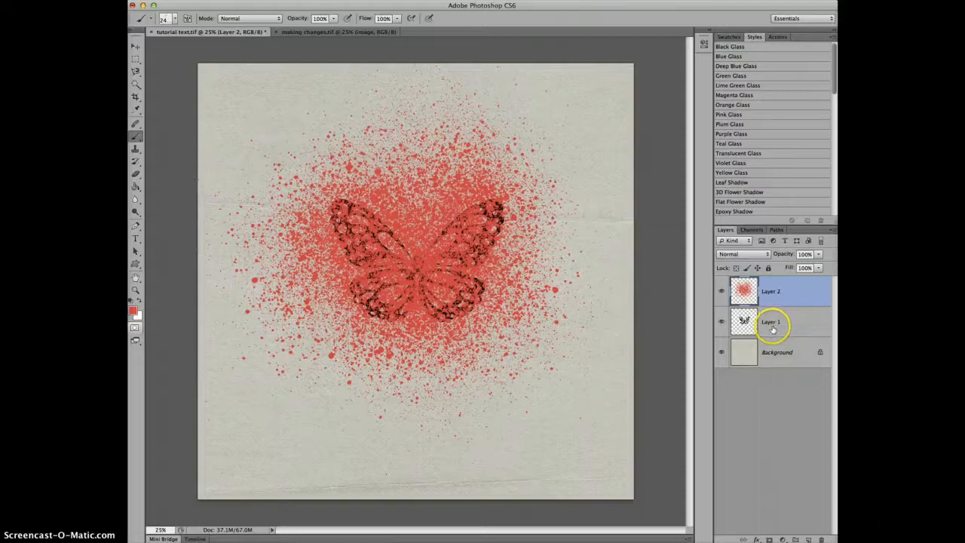
Hide the butterfly stencil layer briefly to check the mist alone, and show it again.
click(721, 323)
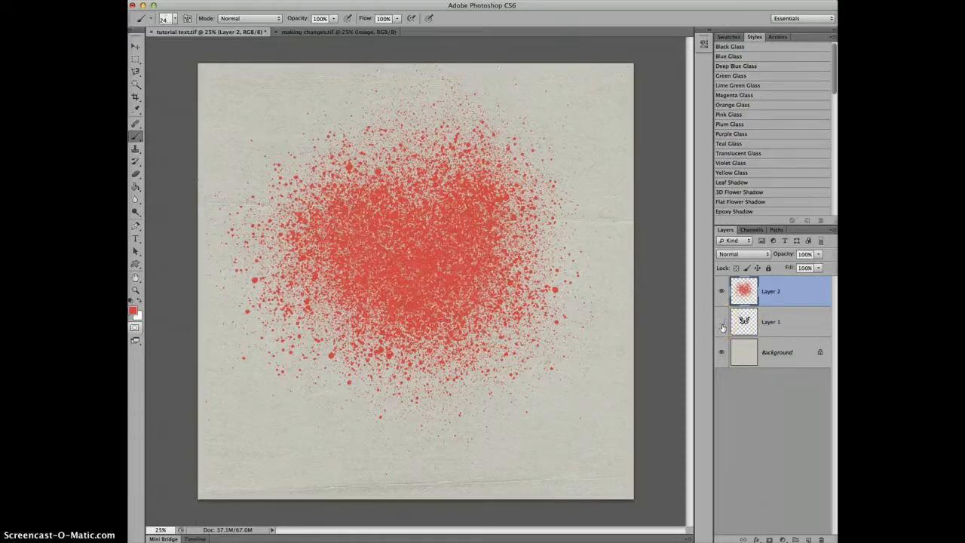
click(721, 323)
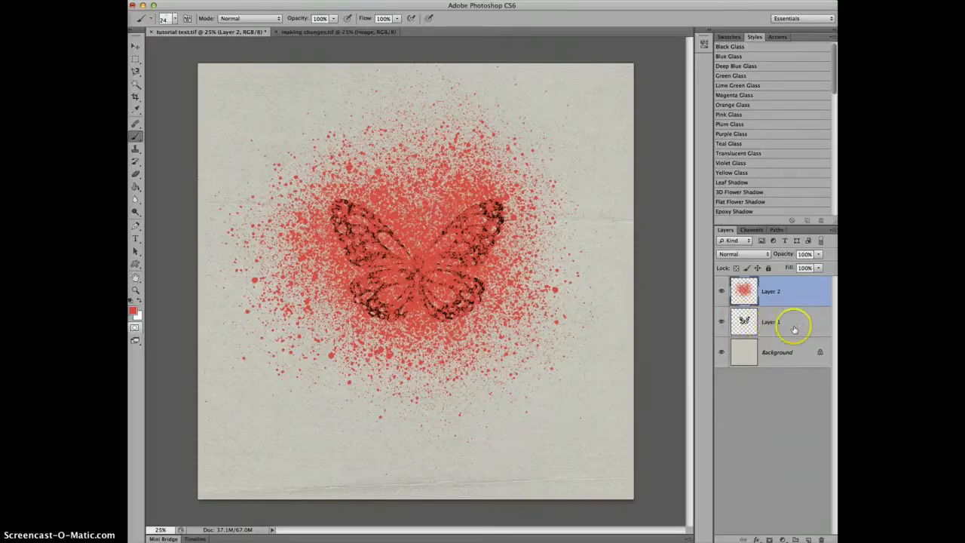
Cut the butterfly stencil's outline out of the red mist layer, deselect, and hide the stencil layer.
super+click(741, 321)
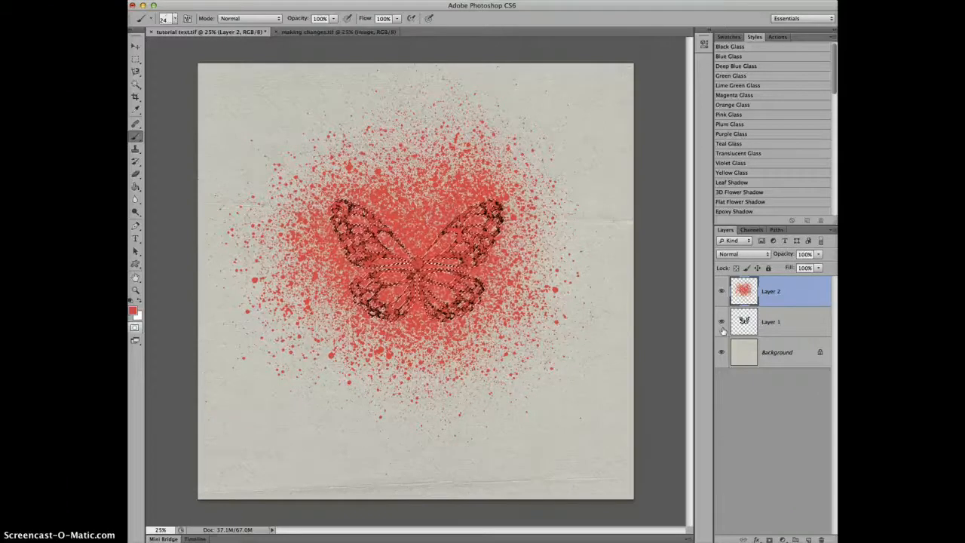
key(Delete)
key(ctrl+d)
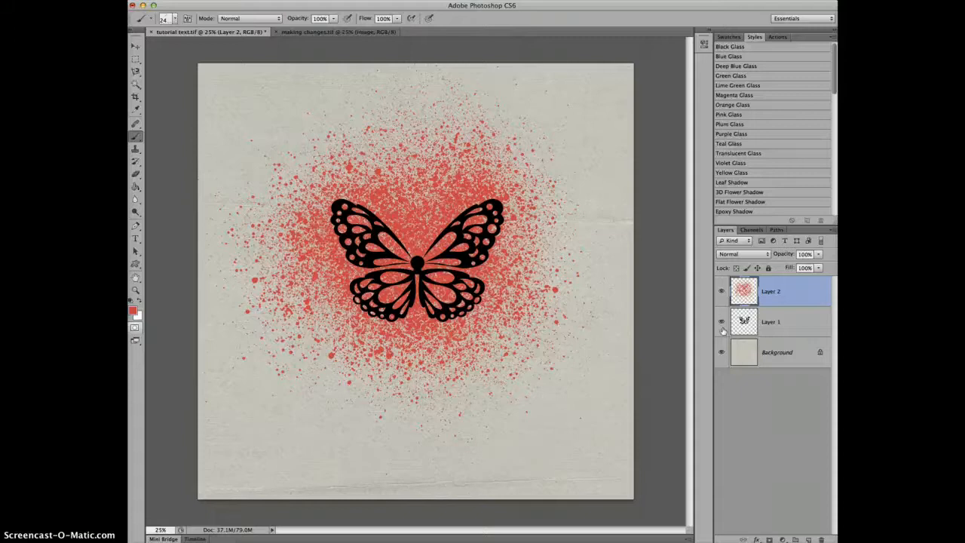
click(721, 322)
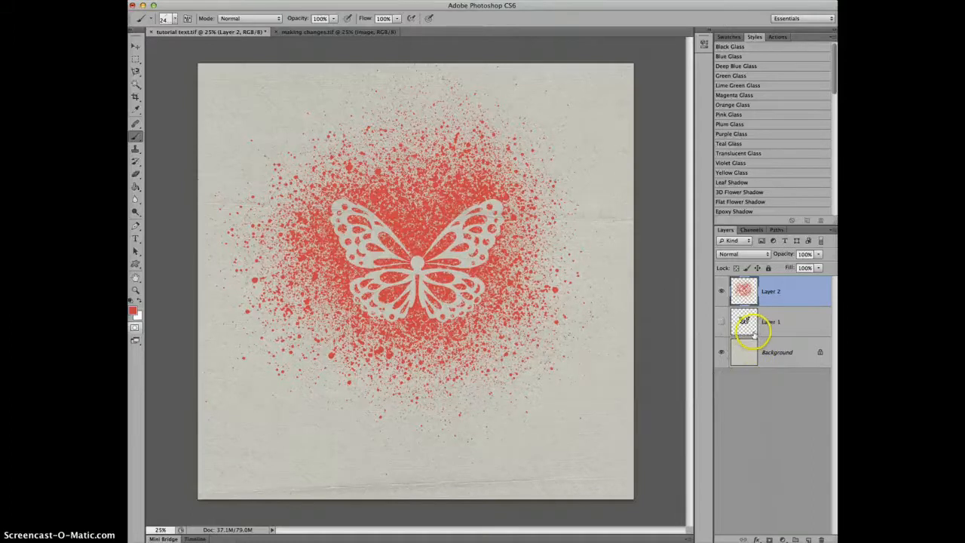
Switch to the making changes.tif document to view the finished scrapbook layout.
drag(745, 323, 309, 38)
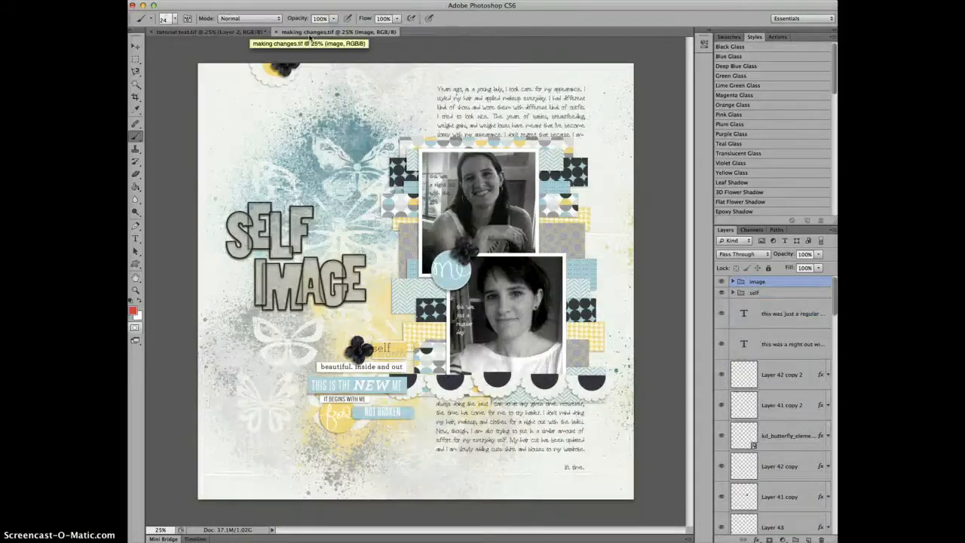